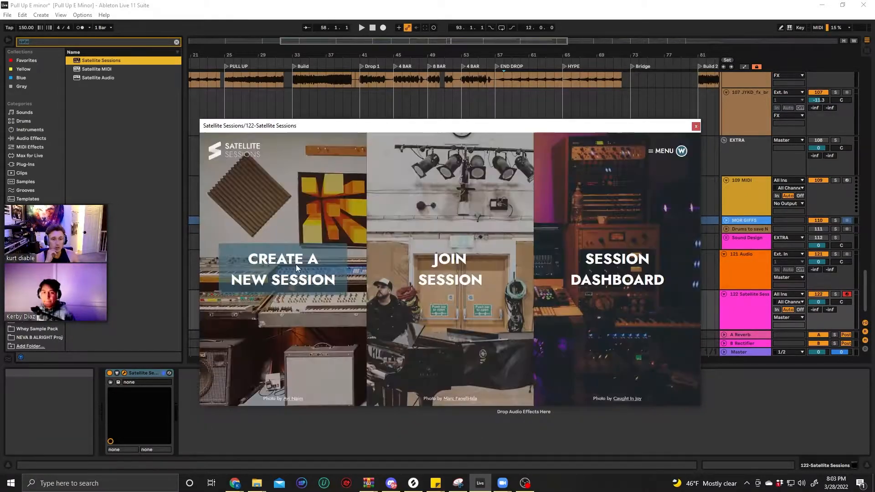
Create a new session named Keru Collab
left_click(296, 264)
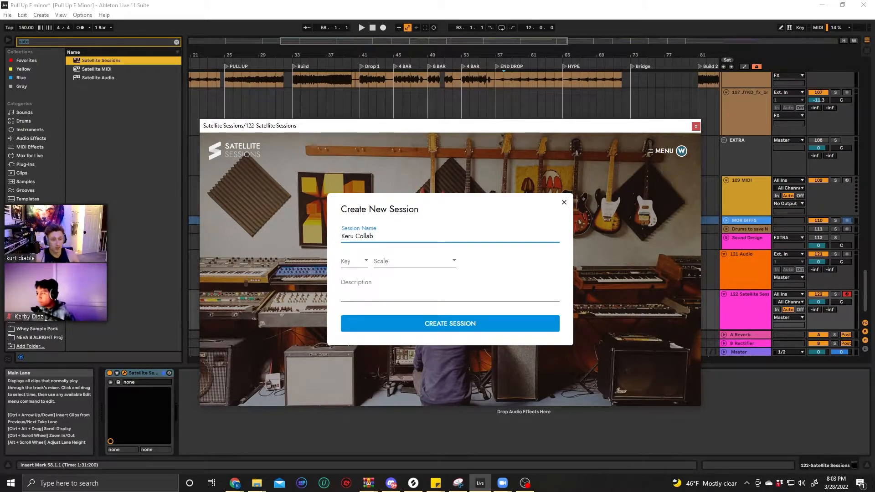
left_click(454, 323)
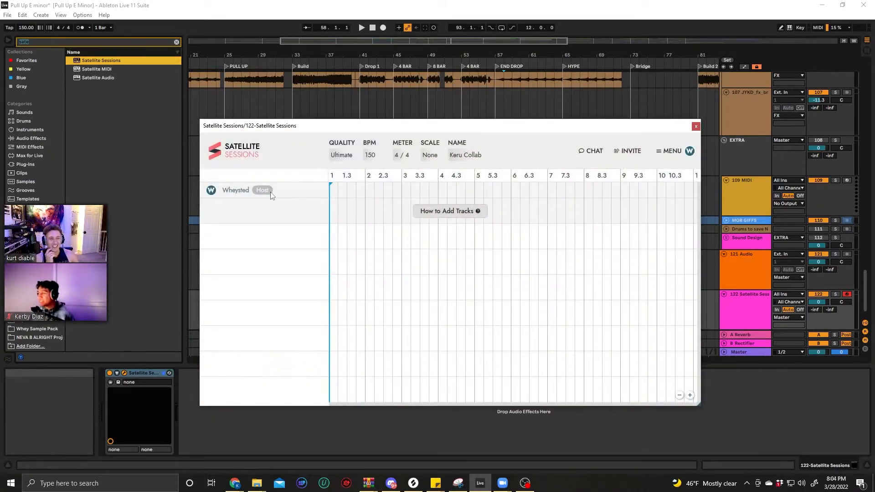
Enter COLLAB EMAIL in the session's e-mail invite field, make the session public, and copy the session invitation
left_click(631, 151)
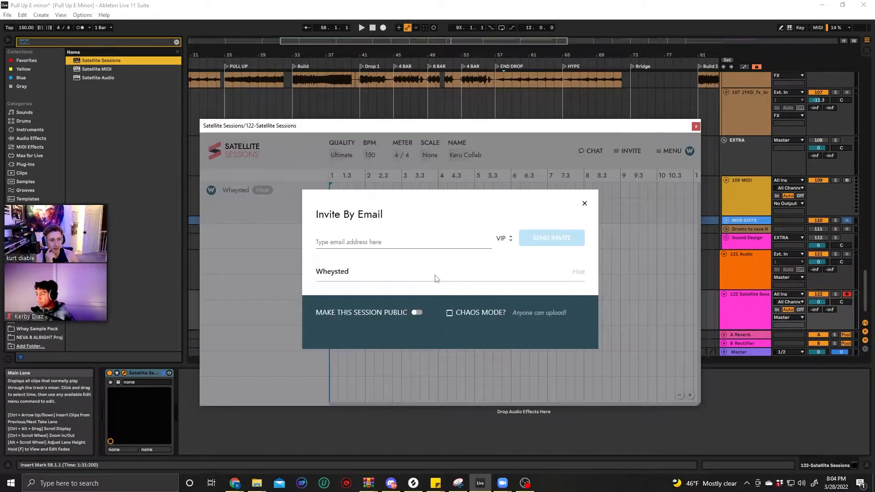
left_click(386, 242)
type("CO")
type("LLAB EMAIL")
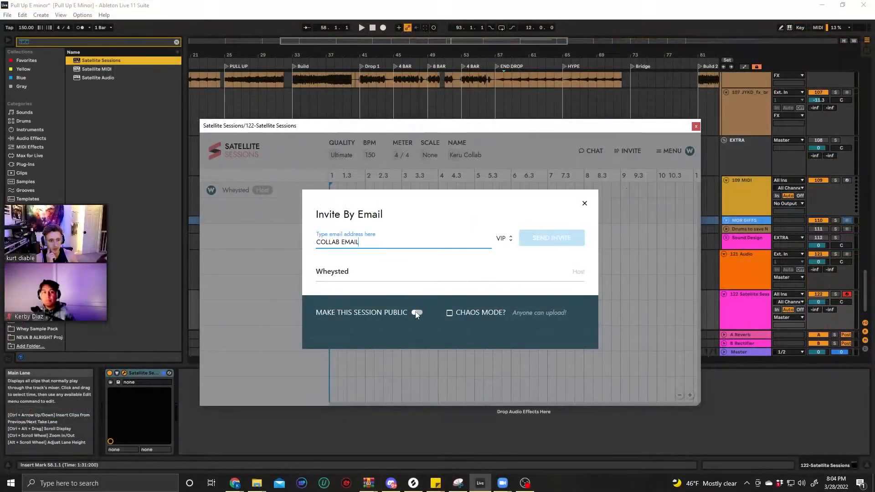
left_click(410, 332)
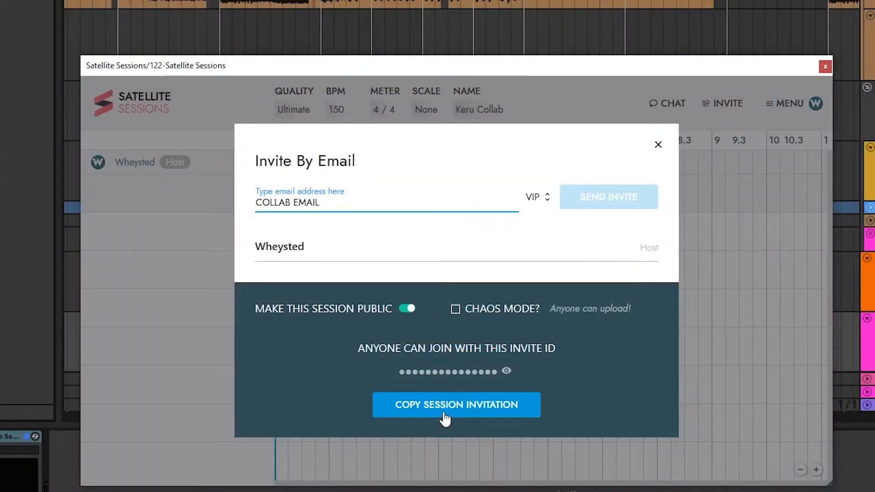
left_click(444, 413)
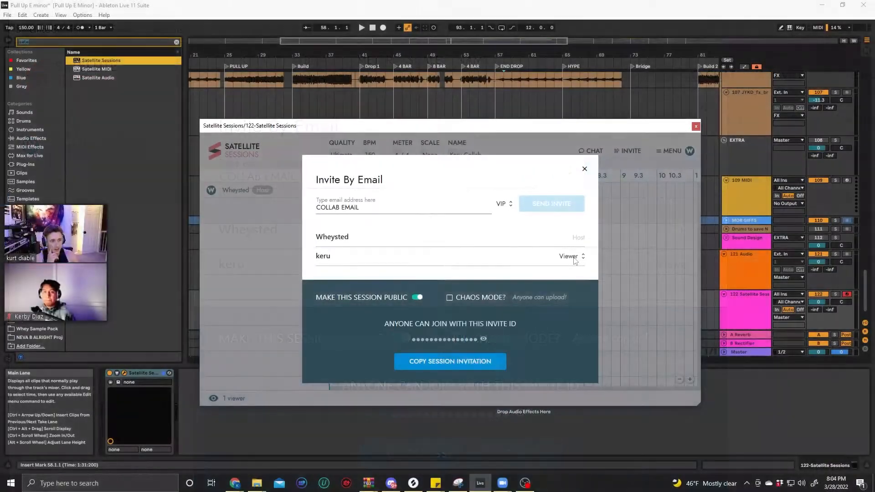
Give the joined collaborator the VIP+ role and close the invite dialog
left_click(686, 264)
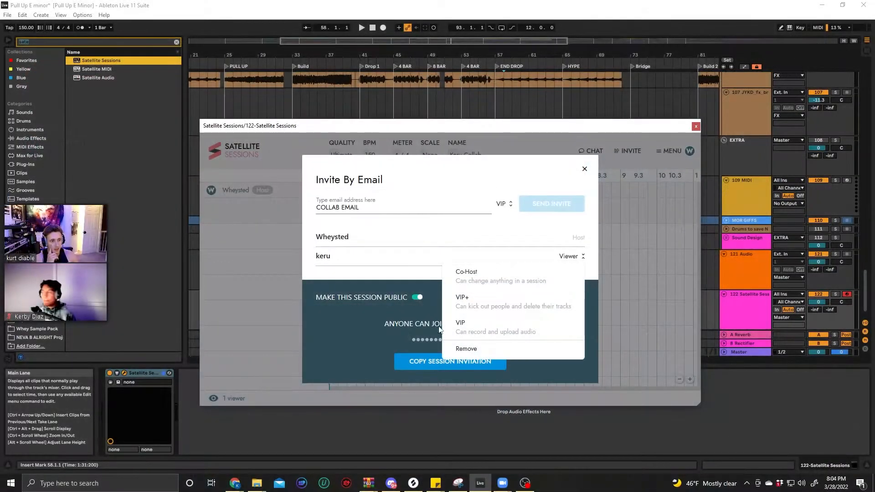
left_click(476, 302)
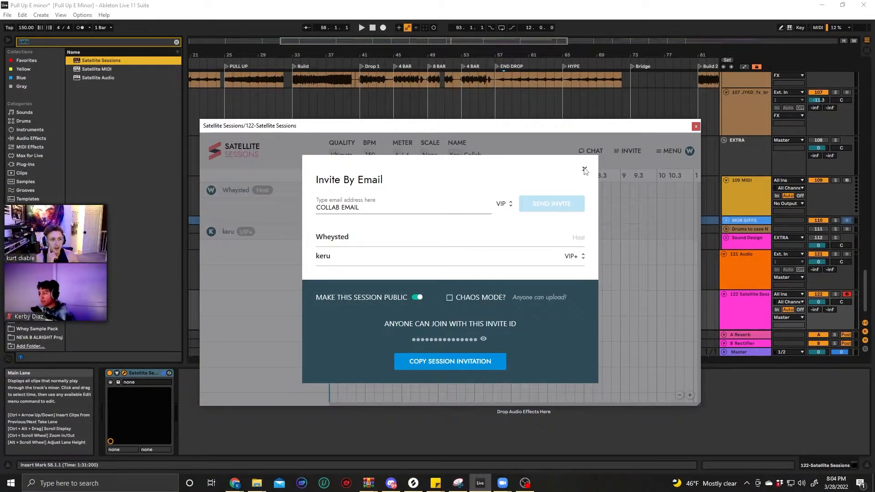
left_click(584, 168)
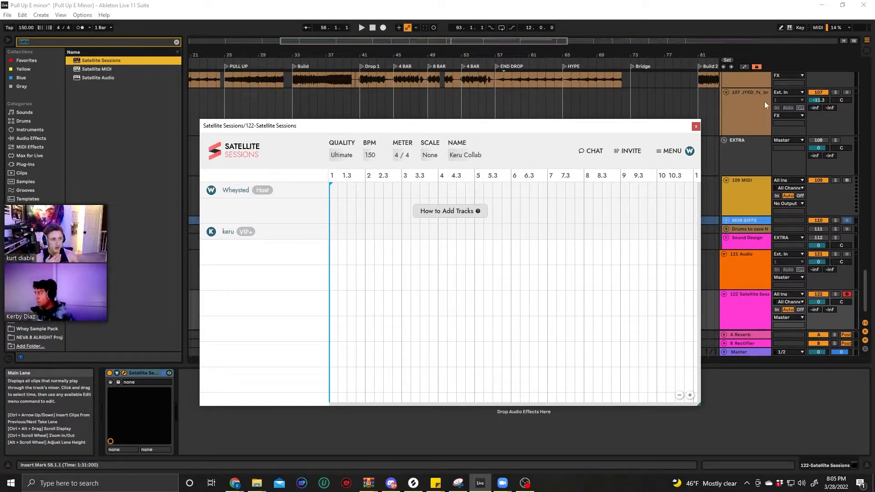
Close the session window and play the 33 Spire-1.5 part from the END DROP marker at bar 57
left_click(696, 126)
scroll(636, 221, "up", 2)
scroll(636, 220, "up", 1)
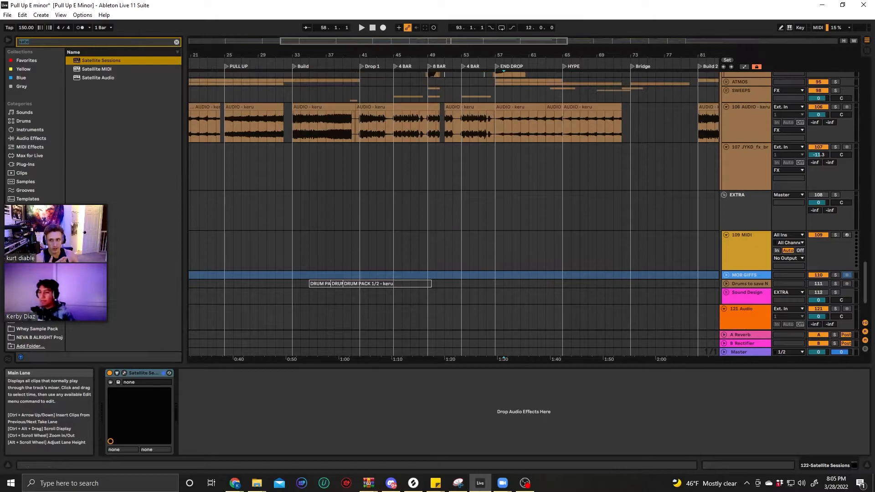
scroll(521, 263, "up", 3)
scroll(521, 263, "up", 15)
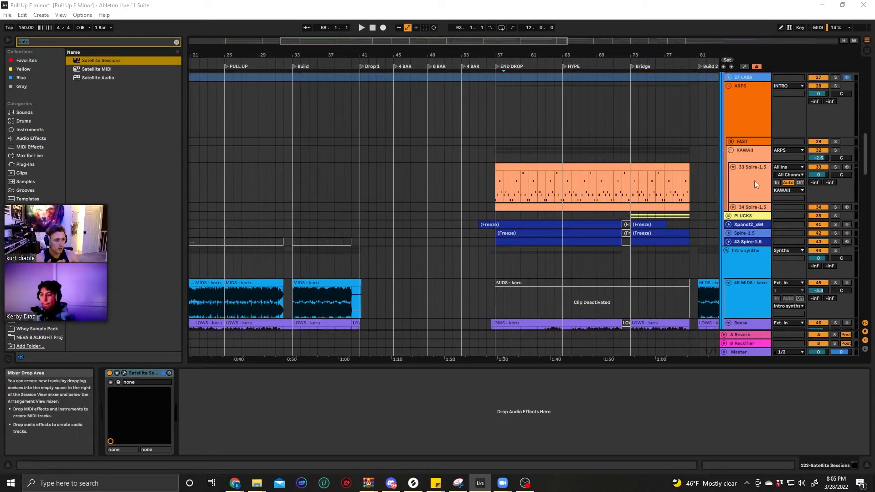
left_click(491, 198)
key("space")
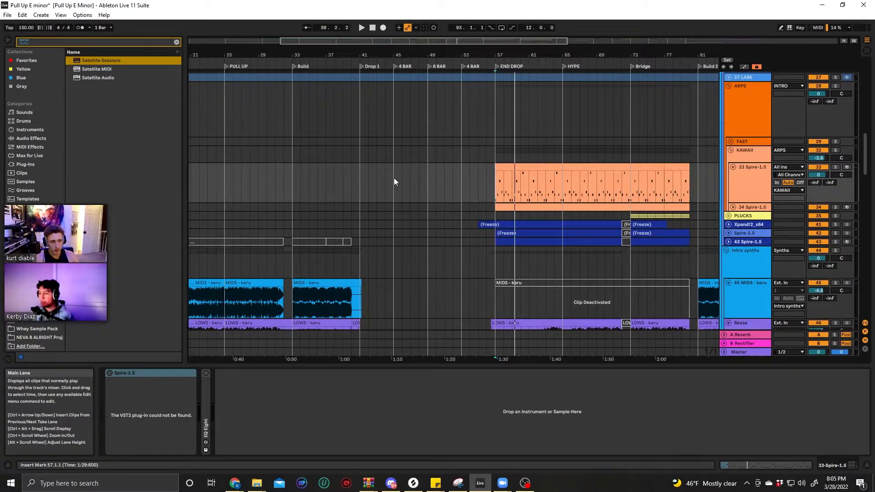
Reopen the Satellite Sessions plug-in window from track 122
scroll(547, 190, "up", 1)
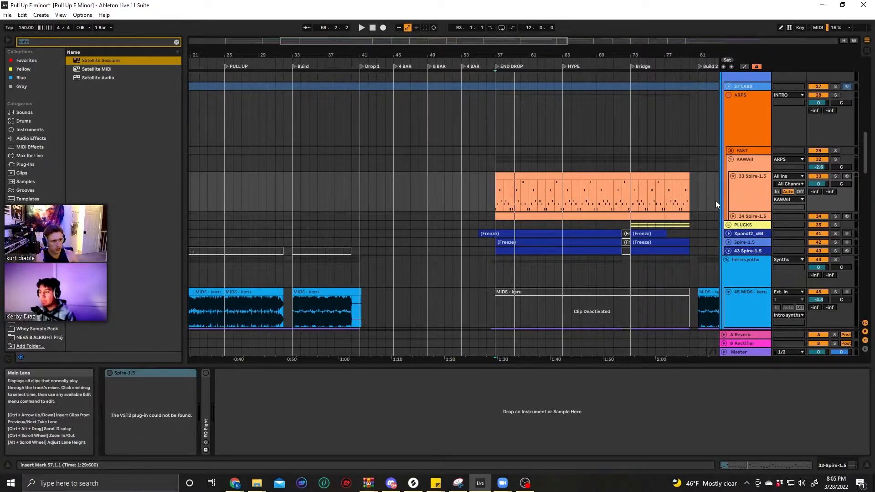
scroll(736, 283, "down", 15)
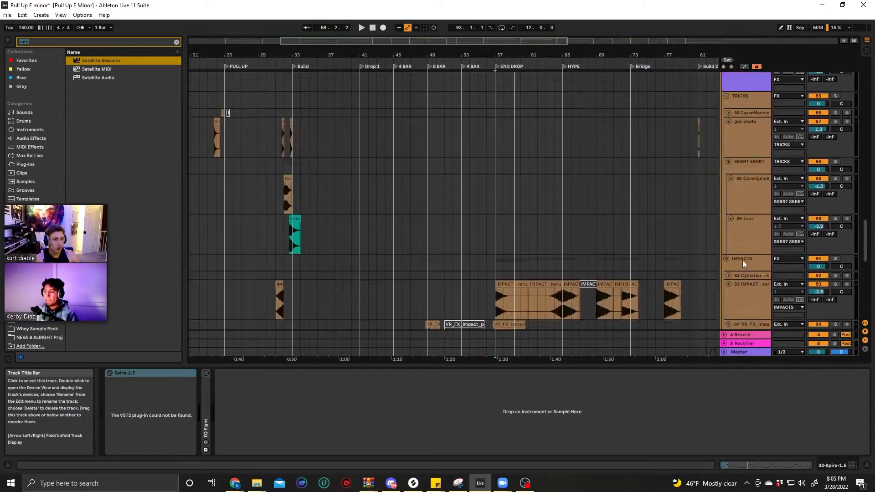
scroll(737, 272, "down", 3)
left_click(737, 255)
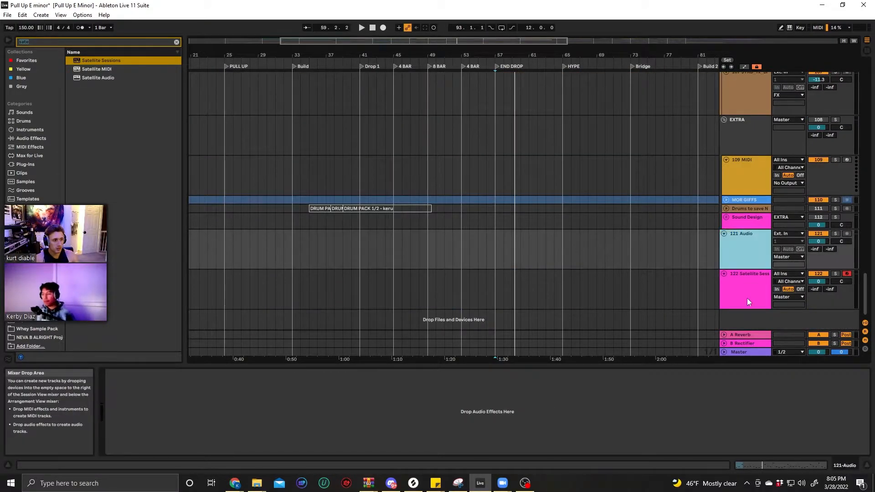
left_click(747, 300)
left_click(123, 373)
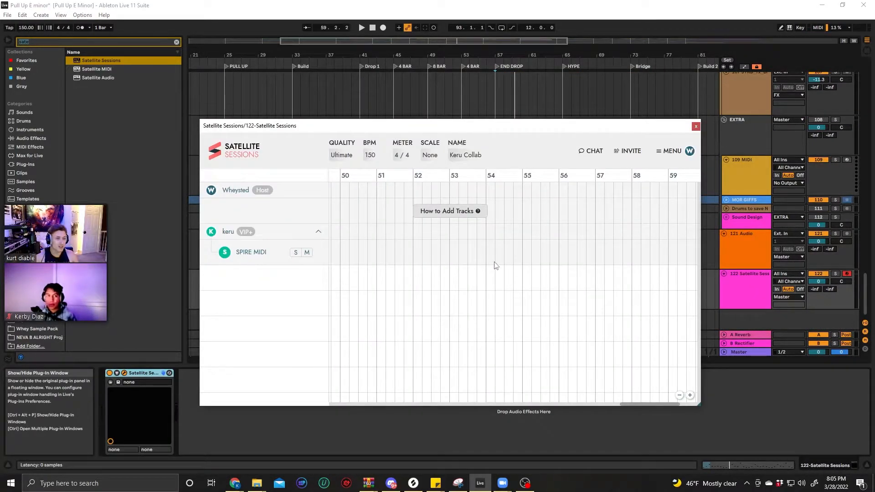
Show the session's full timeline and place its window clear of the Spire-1.5 track headers
scroll(496, 266, "down", 3)
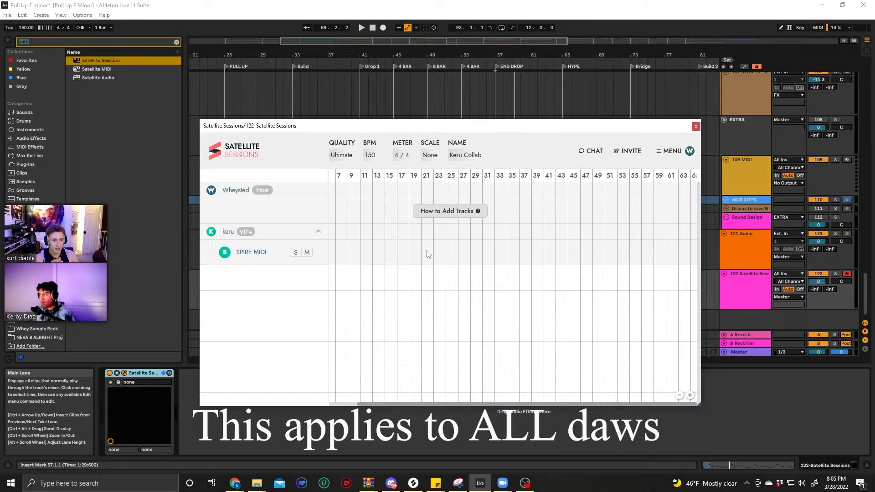
left_click_drag(476, 129, 364, 263)
scroll(569, 168, "up", 10)
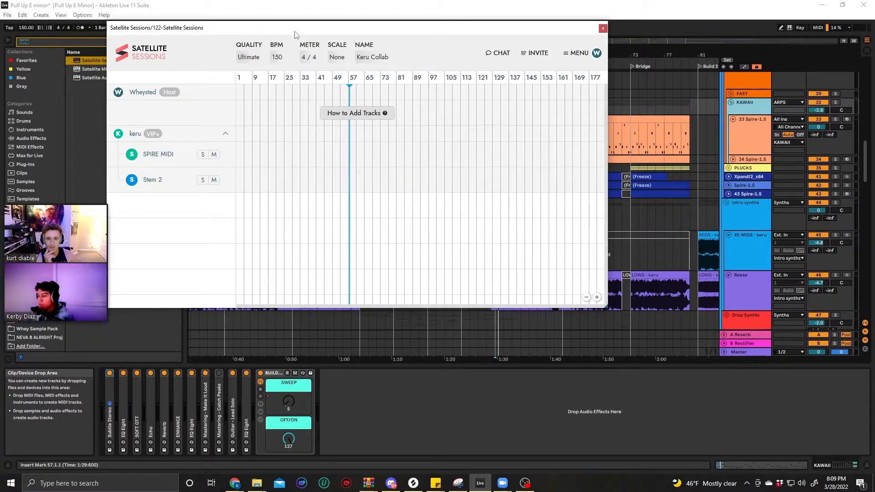
left_click_drag(295, 35, 190, 4)
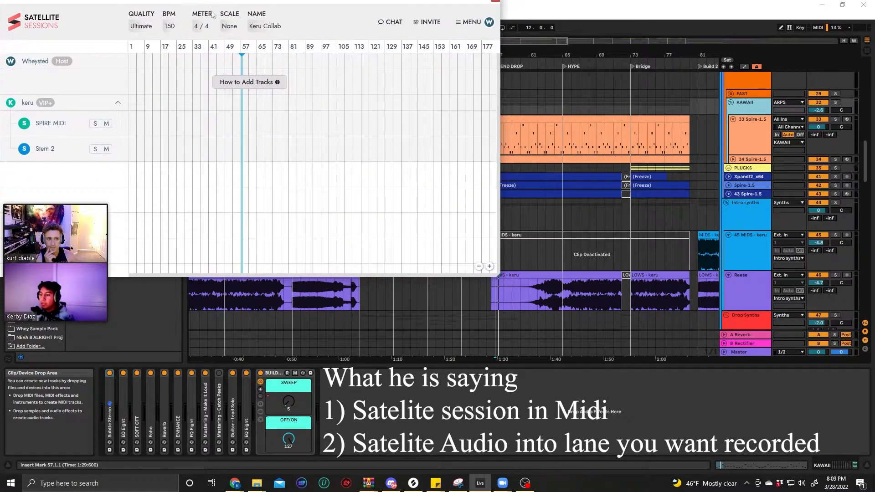
Inspect the devices on the 33 Spire-1.5 track and on the 122 Satellite Sessions MIDI track
left_click(756, 122)
scroll(707, 238, "down", 15)
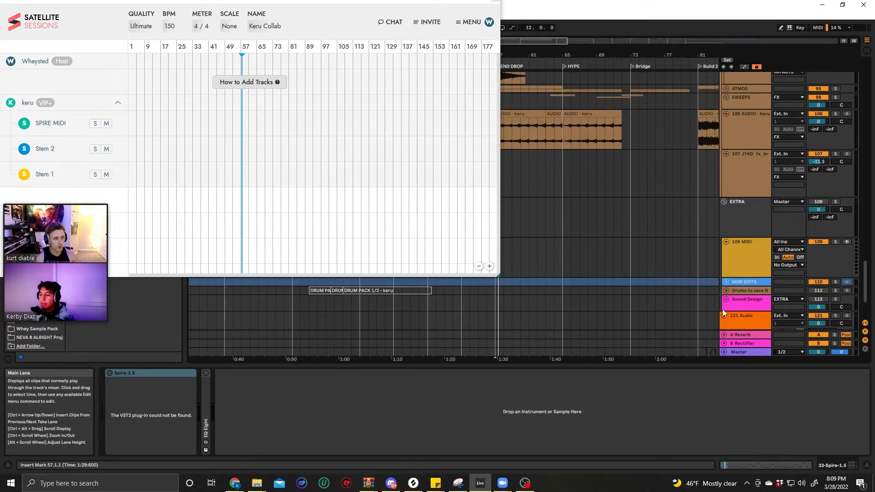
scroll(725, 301, "down", 5)
left_click(746, 274)
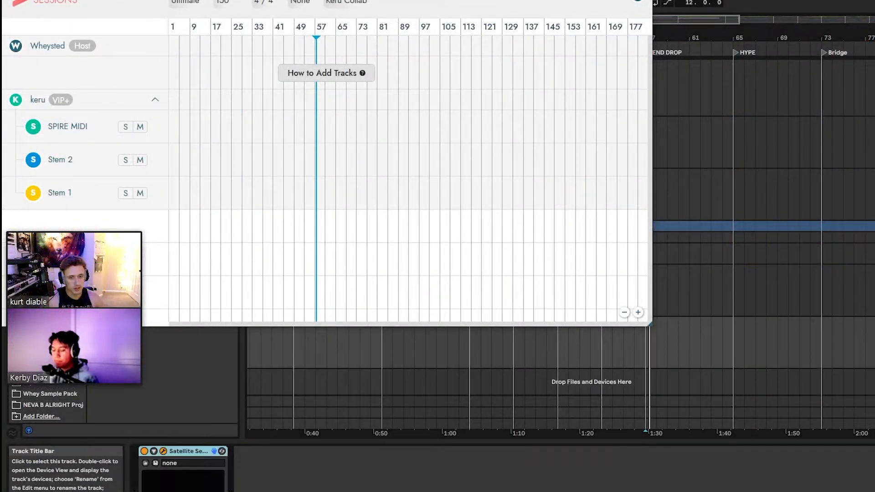
mouse_move(63, 279)
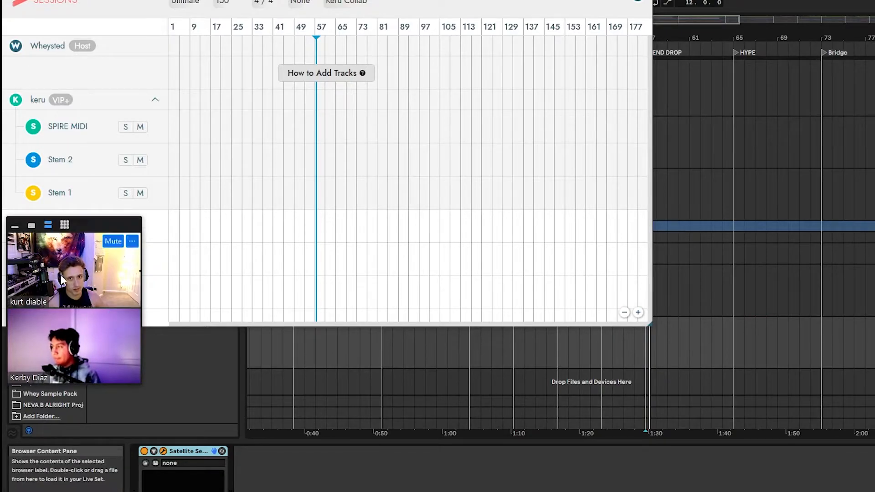
scroll(712, 347, "up", 6)
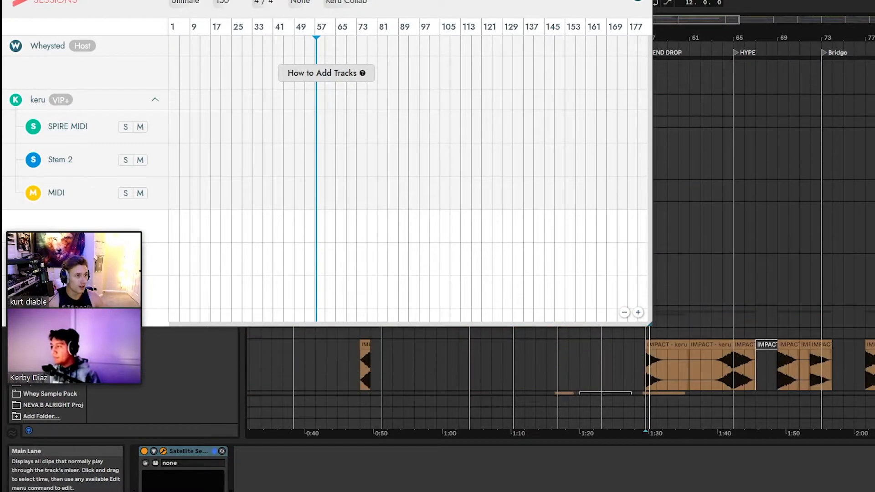
scroll(763, 191, "up", 8)
scroll(763, 227, "up", 10)
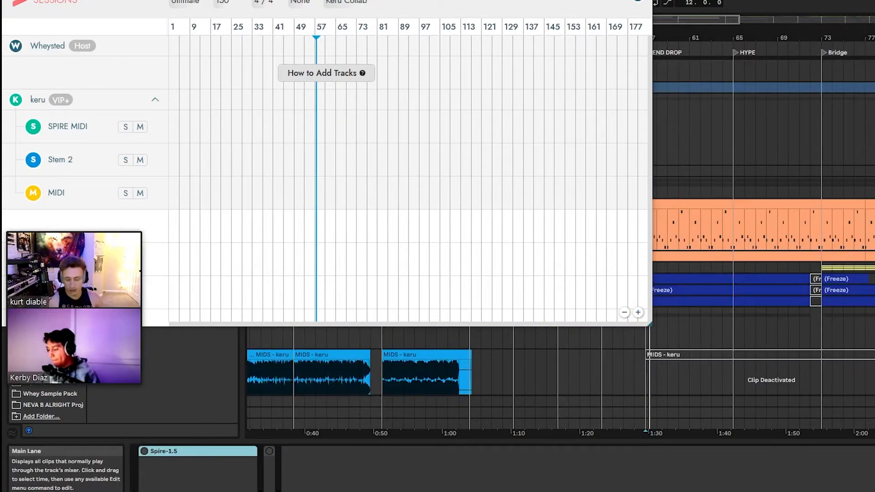
Load Satellite Audio onto the 33 Spire-1.5 track, close its window, and reposition the session window
left_click_drag(437, 0, 475, 292)
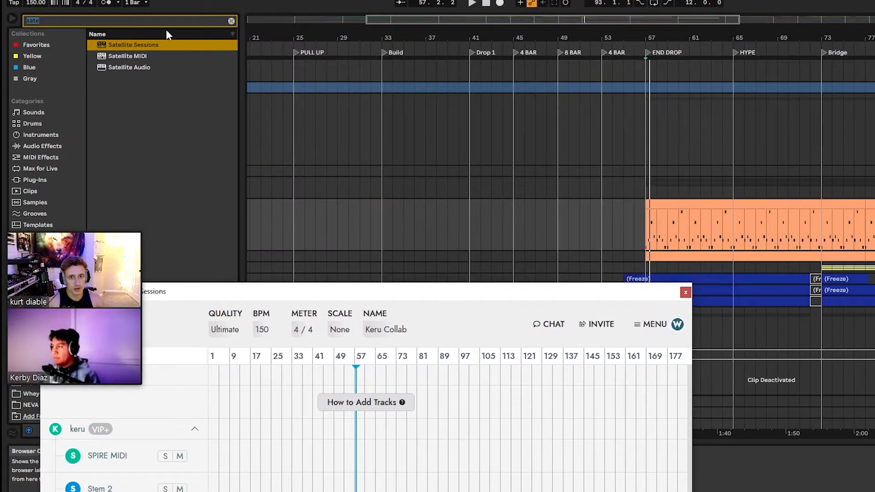
left_click(140, 69)
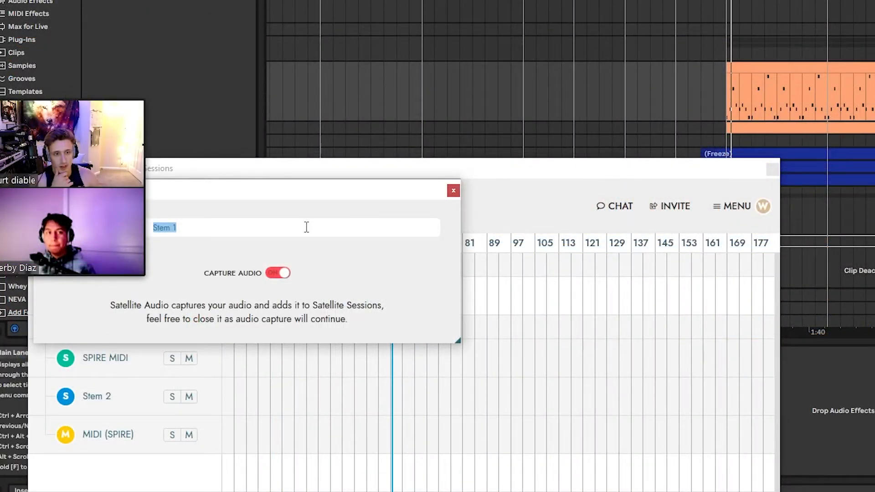
left_click(457, 191)
left_click_drag(504, 173, 697, 0)
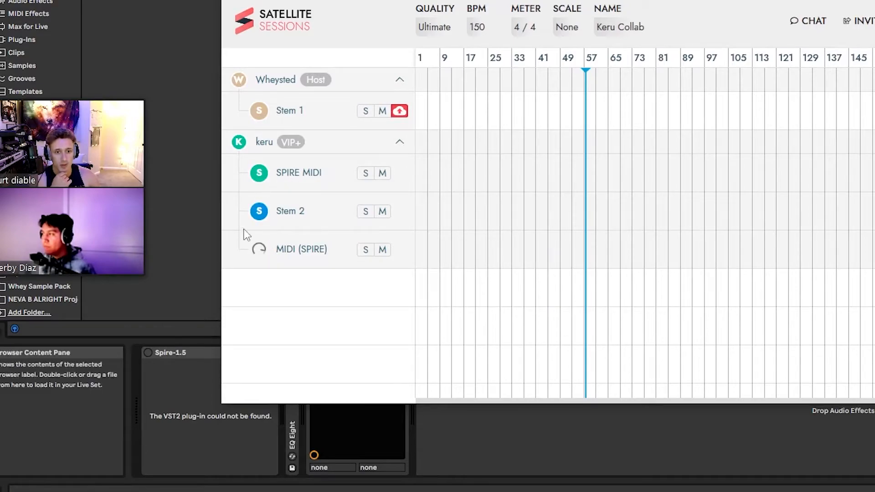
left_click_drag(697, 0, 496, 0)
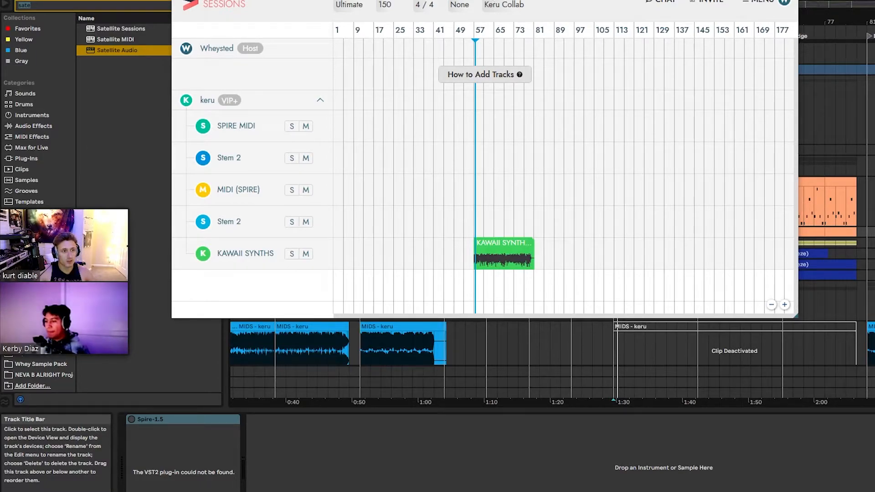
Insert an audio track in the KAWAII group and place the session's KAWAII SYNTHS clip on it at bar 57
key("ctrl+t")
left_click_drag(592, 2, 206, 0)
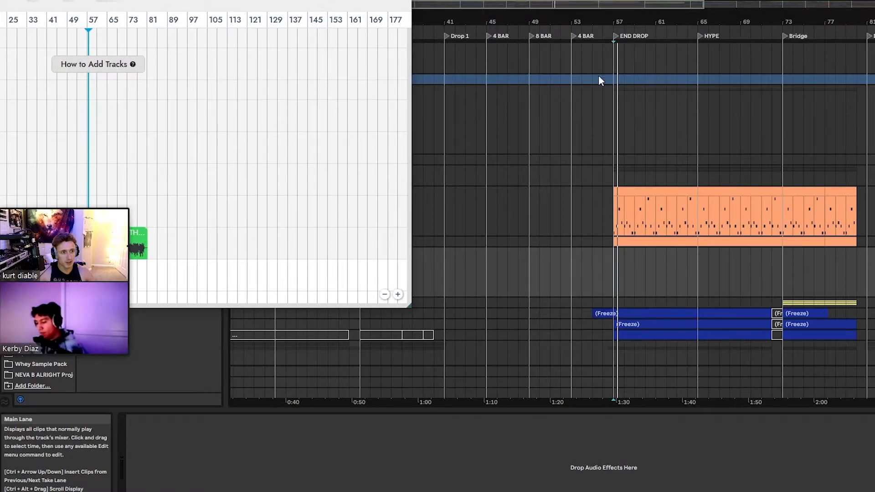
mouse_move(138, 236)
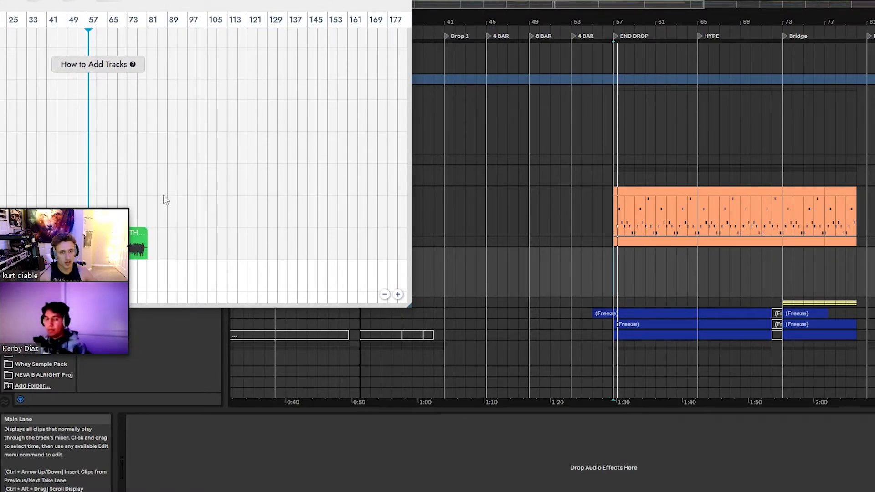
left_click_drag(217, 1, 352, 7)
mouse_move(268, 245)
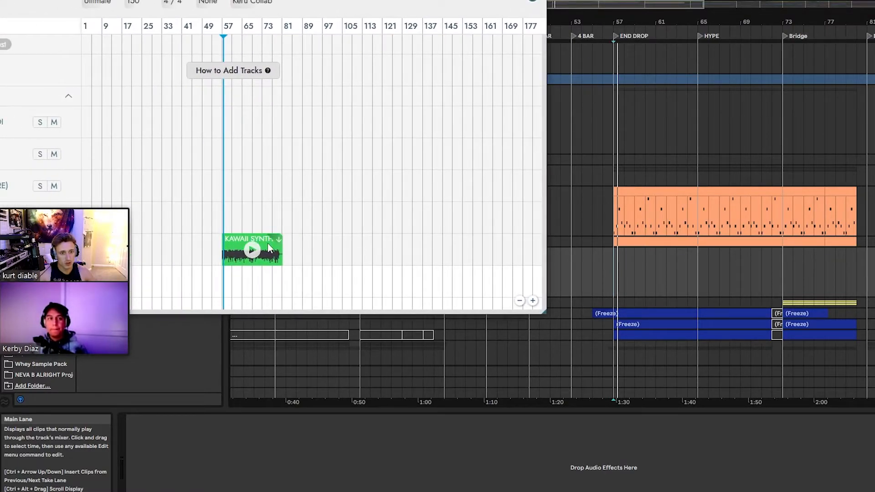
left_click_drag(279, 238, 625, 281)
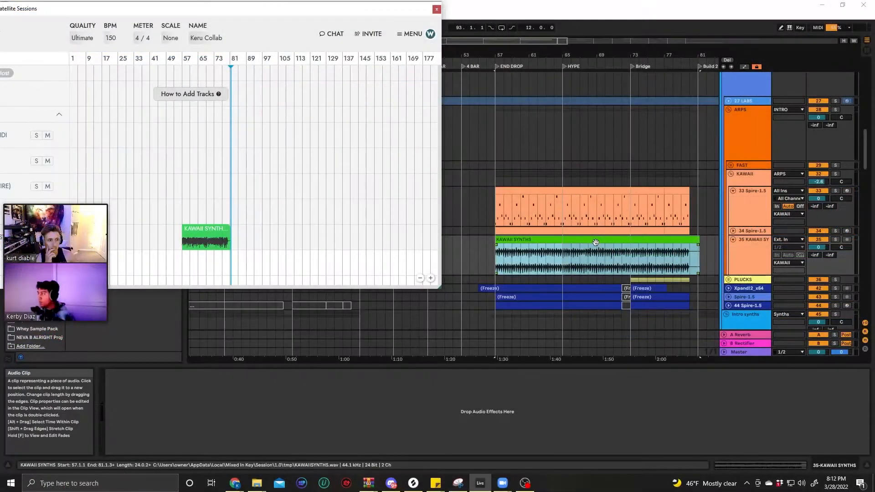
double_click(596, 242)
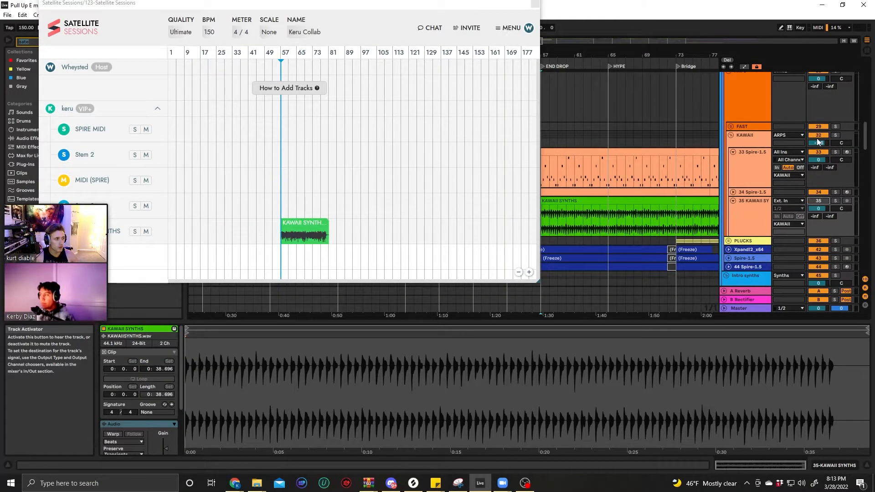
Play the imported KAWAII SYNTHS clip from bar 57
left_click(731, 135)
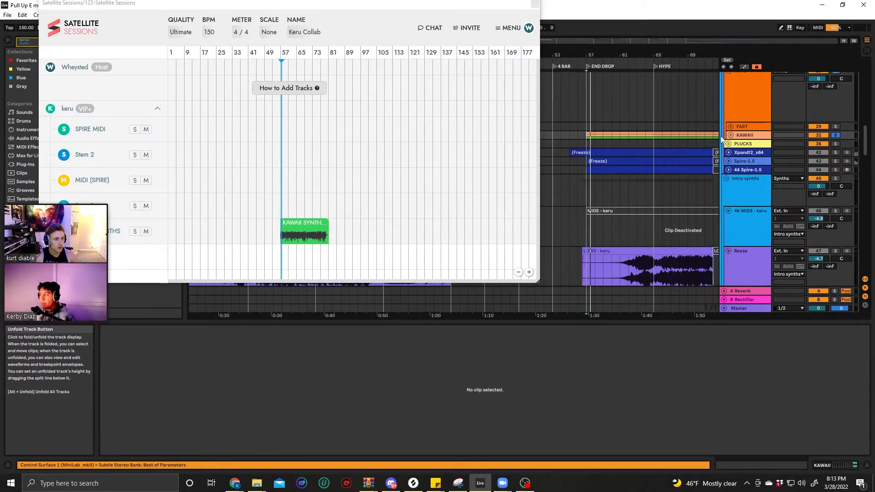
left_click(730, 136)
left_click(740, 185)
key("space")
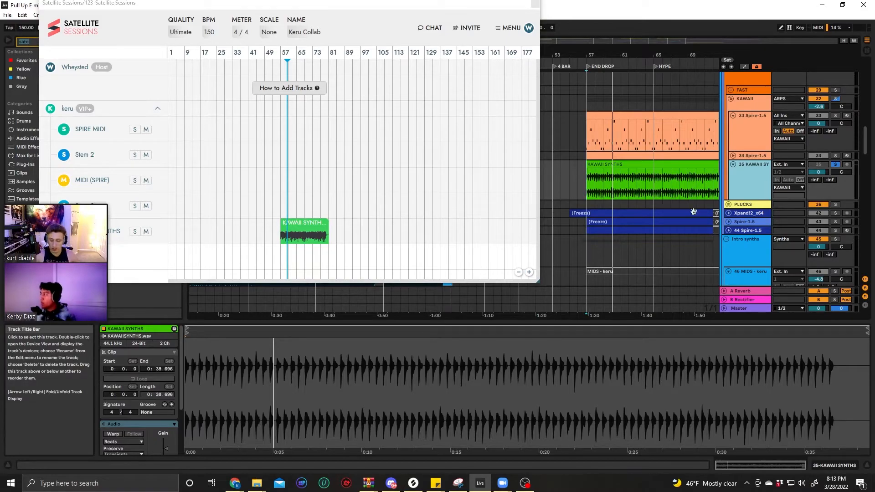
Close the session window, load Satellite Audio onto the 35 KAWAII SYNTHS track, and name its stem BREAK SYNTH
left_click(536, 6)
scroll(631, 242, "left", 5)
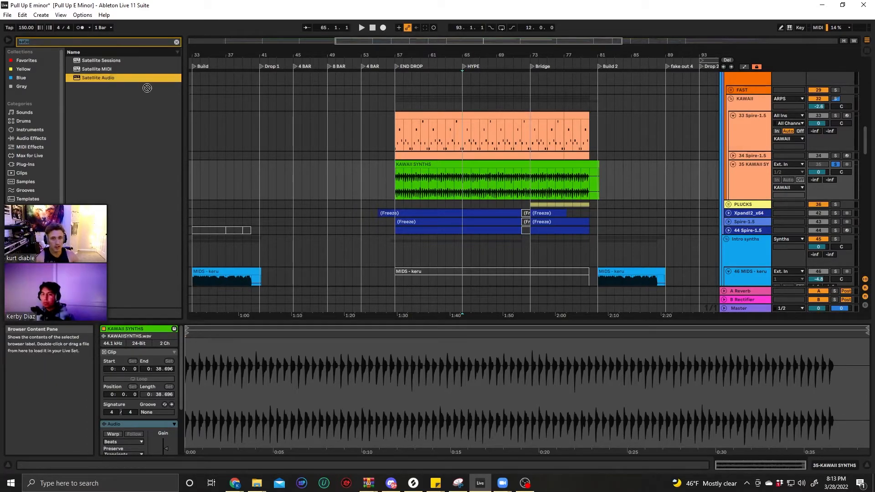
left_click_drag(733, 194, 741, 190)
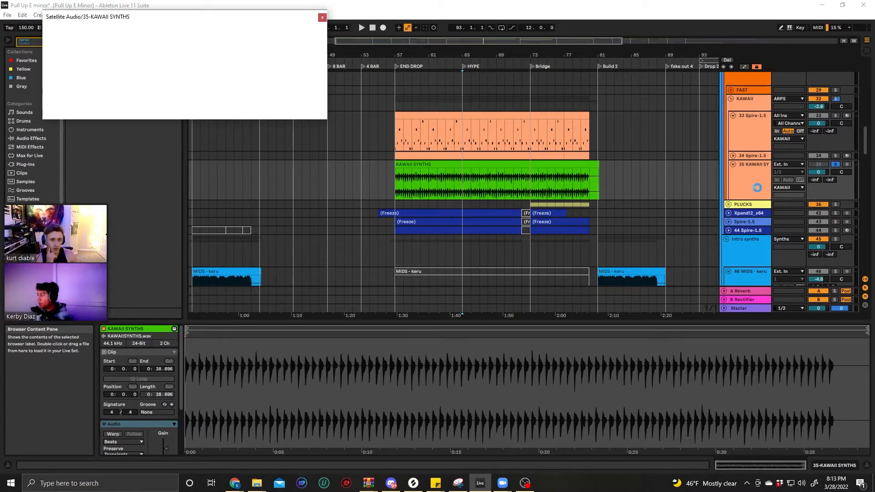
type("BREAK SYNTH")
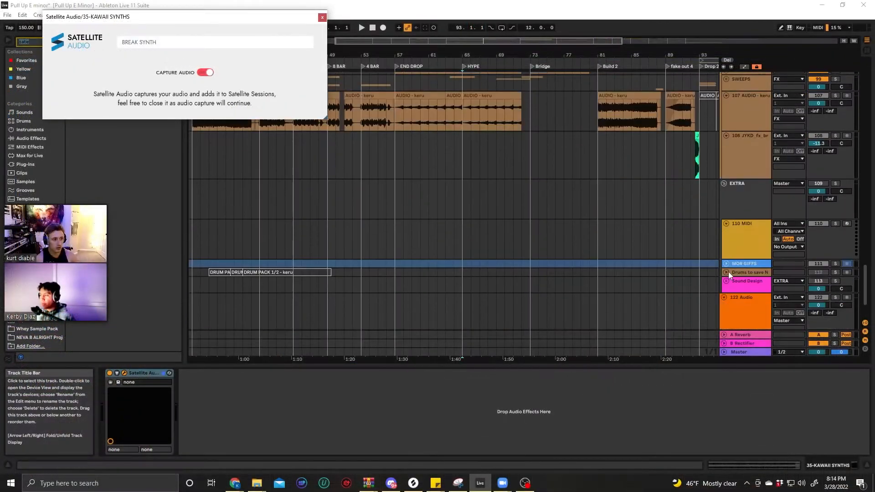
Reopen the Satellite Sessions window from the 123 Satellite Sessions track and move it clear of the Satellite Audio window
scroll(728, 274, "down", 3)
left_click(736, 276)
left_click(124, 373)
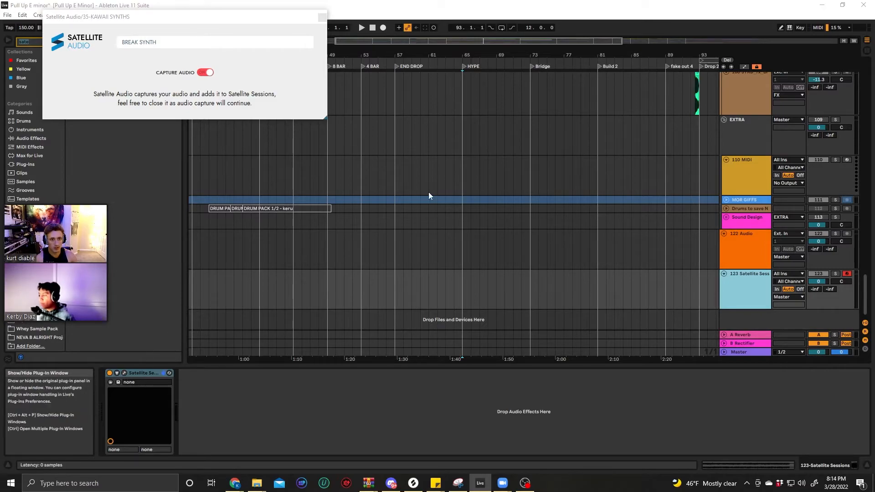
left_click_drag(279, 5, 617, 279)
Play the KAWAII SYNTHS clip from bar 57 to about bar 65 to capture it as the BREAK SYNTH stem
scroll(581, 195, "up", 10)
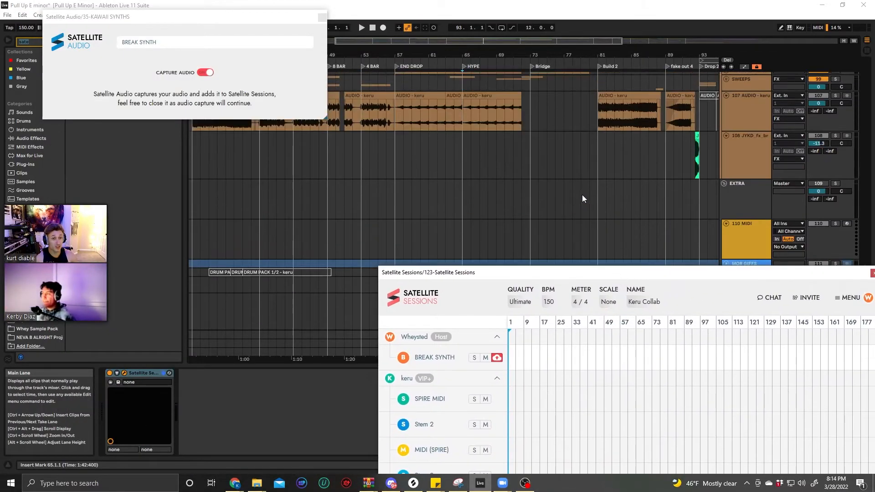
scroll(583, 191, "up", 15)
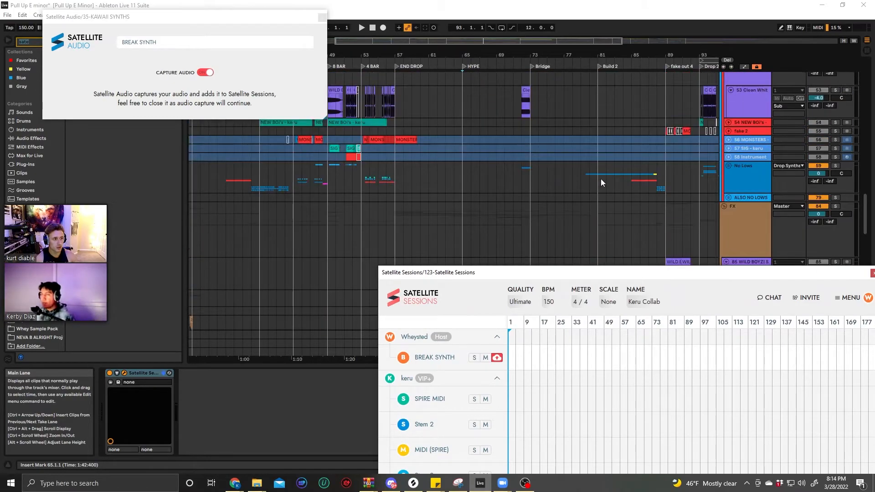
scroll(605, 171, "up", 2)
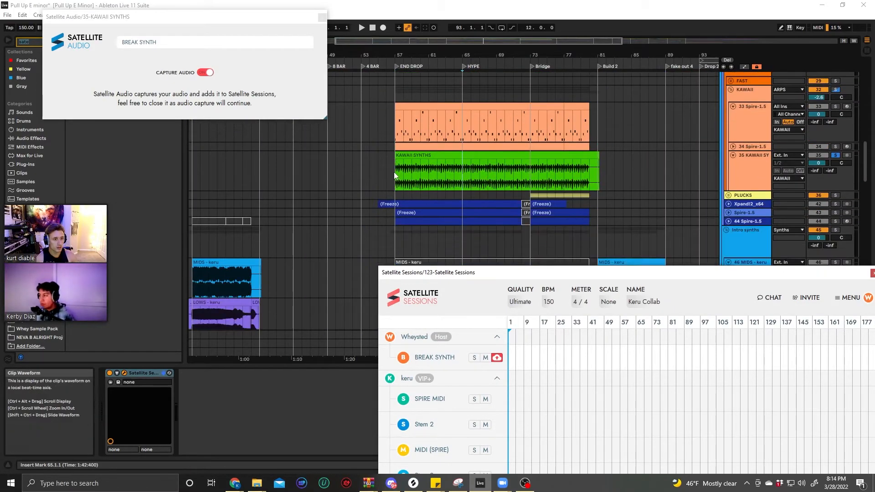
left_click(395, 172)
key("space")
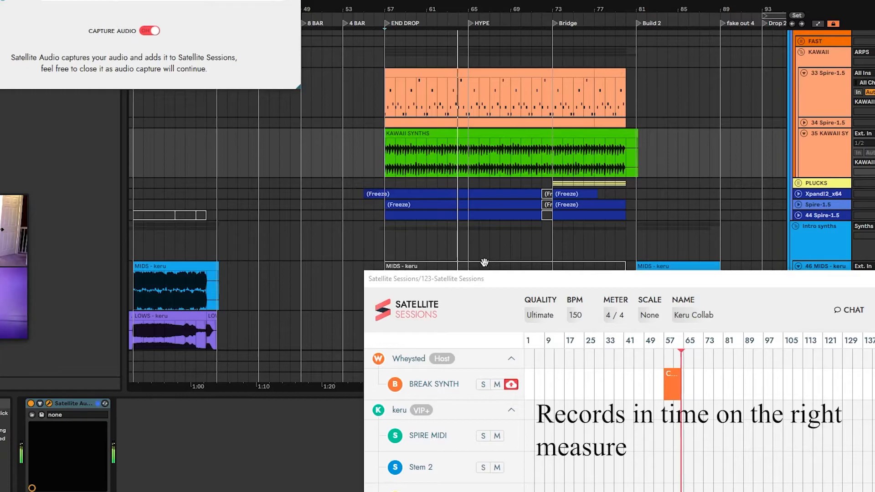
key("space")
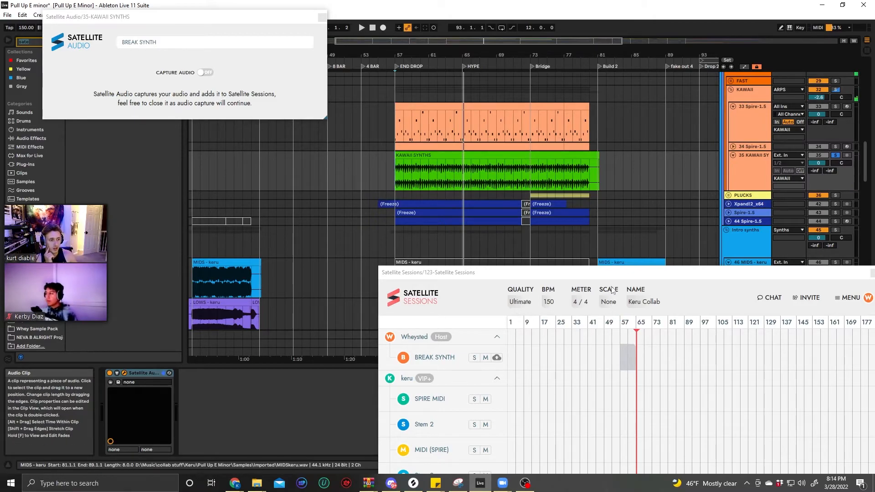
Reposition the session window so all stems fit on screen, and leave audio capture off for BREAK SYNTH
left_click_drag(611, 272, 499, 188)
left_click(496, 357)
left_click(386, 273)
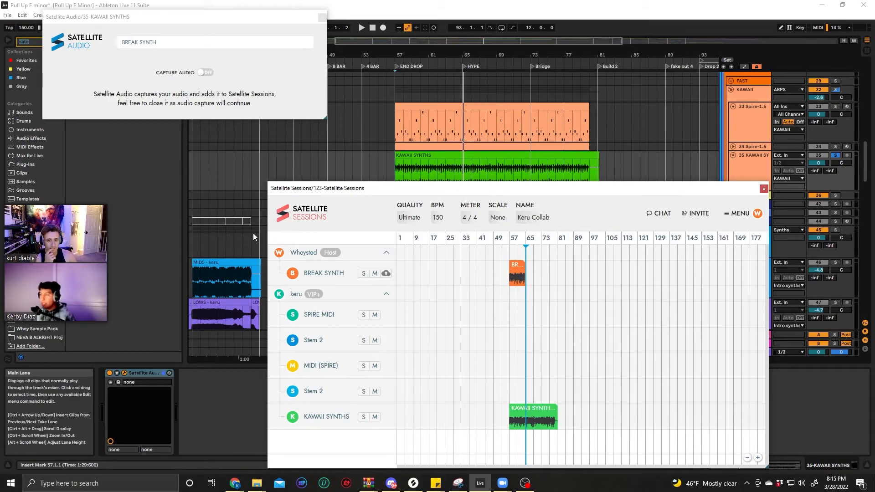
left_click_drag(490, 194, 448, 193)
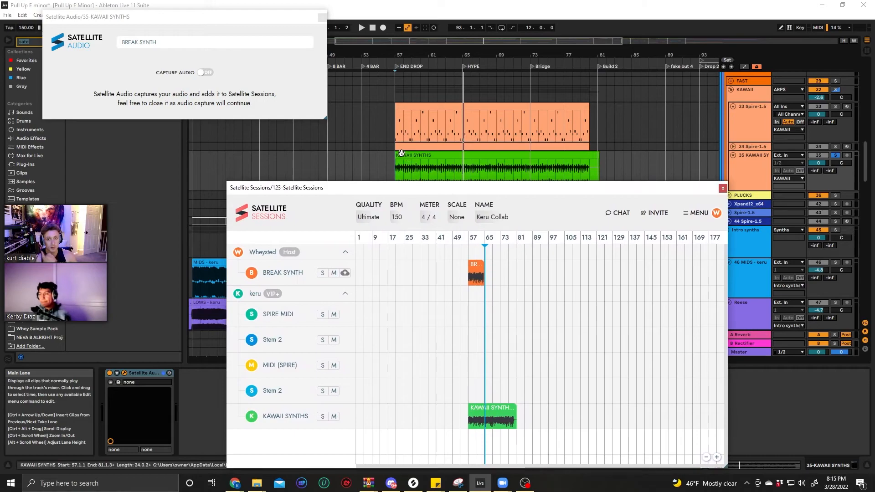